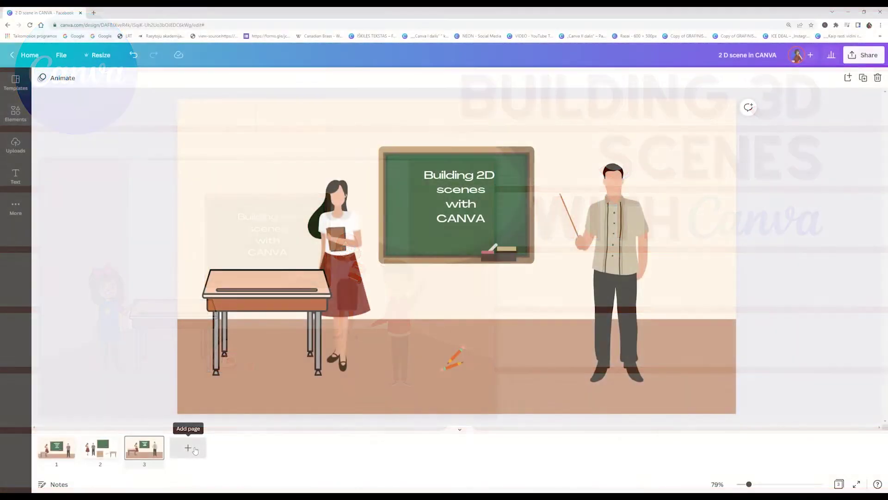
# Add a blank fourth page to the design and check its background colour code.
pyautogui.click(195, 449)
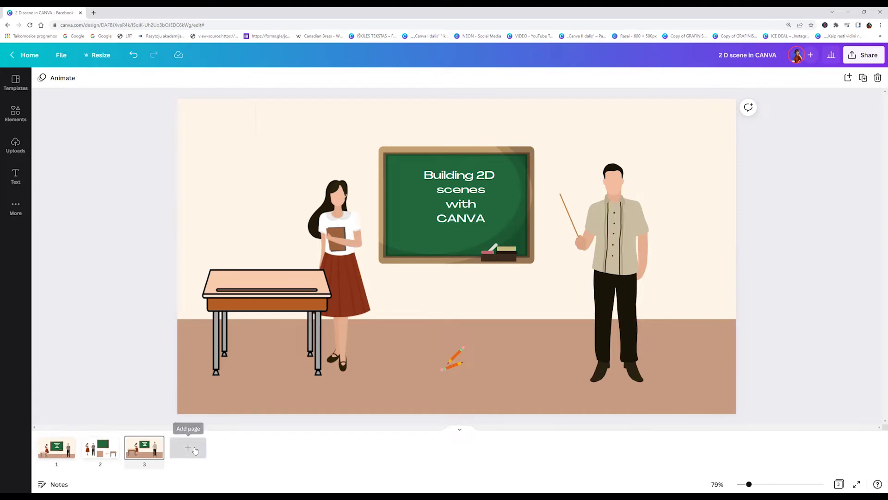
pyautogui.click(388, 303)
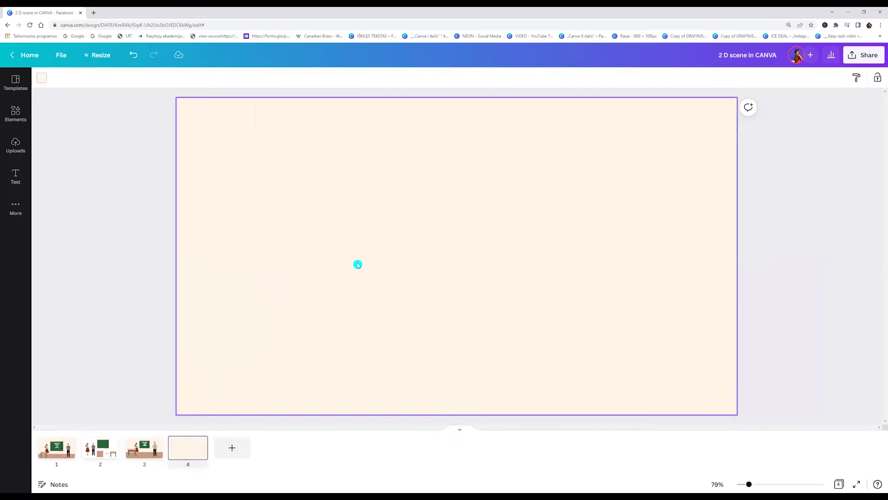
pyautogui.click(42, 78)
pyautogui.click(50, 122)
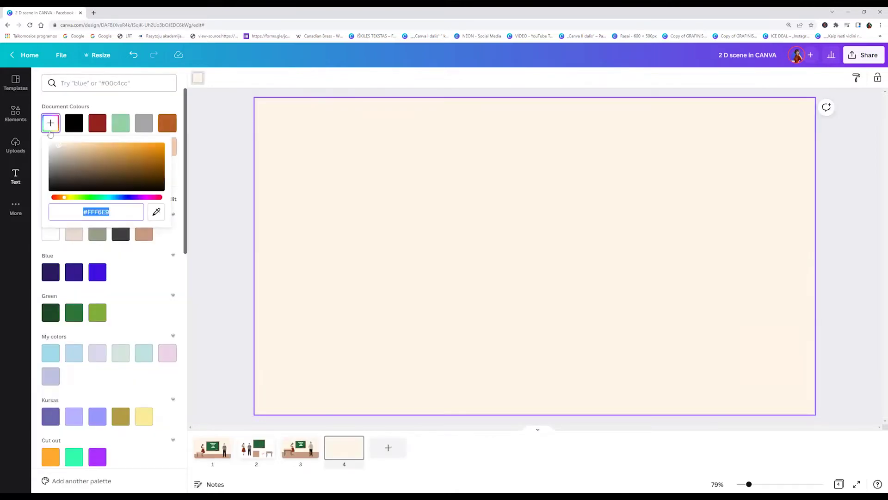
pyautogui.click(212, 193)
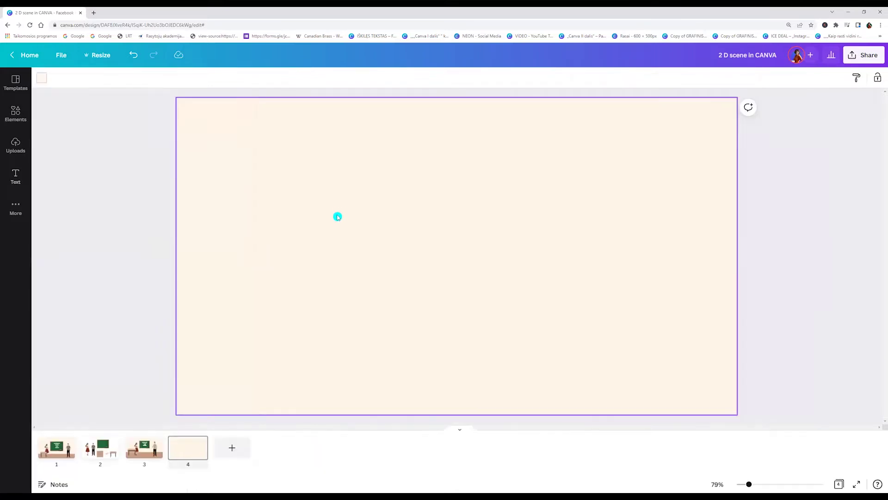
# Insert a rectangle as the floor along the page's lower edge, about 1,640 wide by 315 high, and check its fill colour code.
pyautogui.press('r')
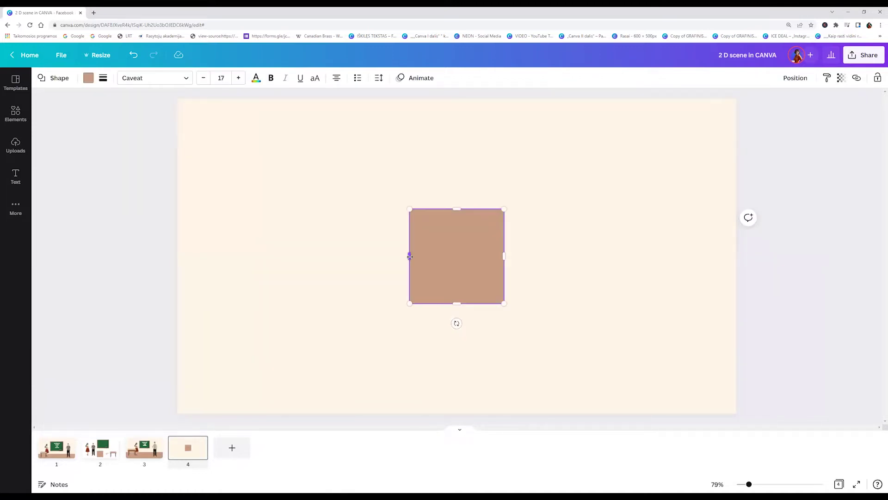
pyautogui.moveTo(410, 256); pyautogui.dragTo(177, 249)
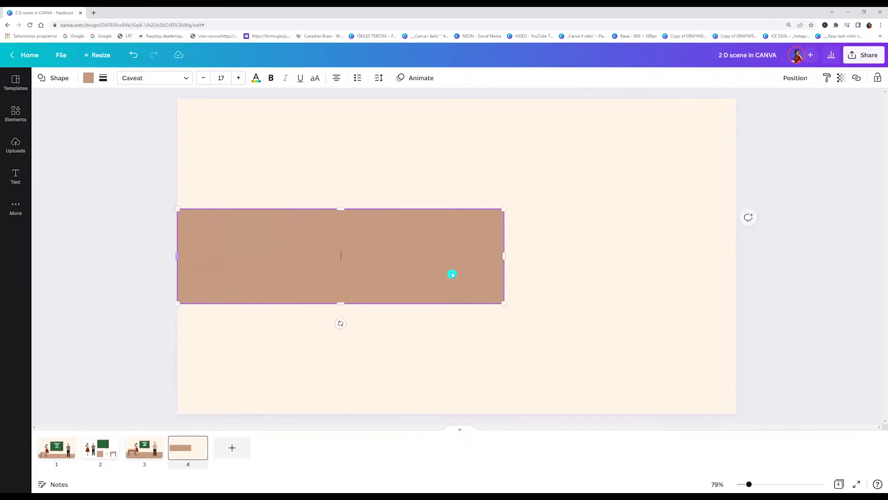
pyautogui.moveTo(503, 256); pyautogui.dragTo(493, 356)
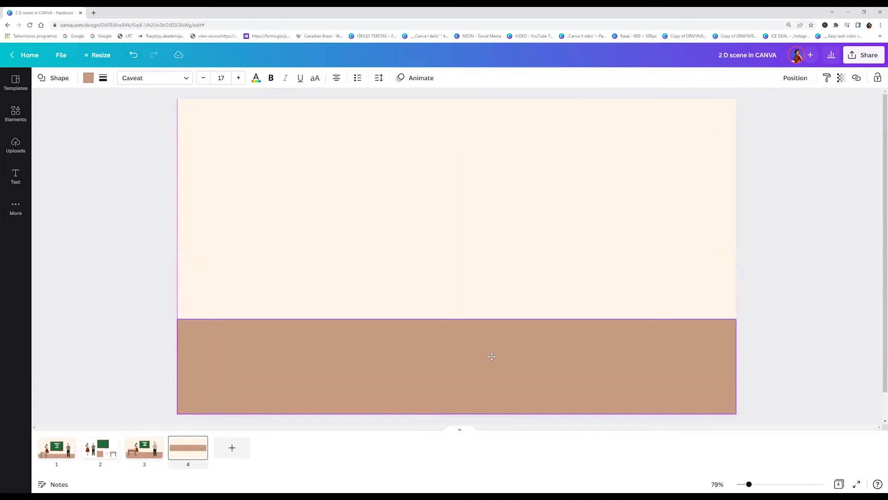
pyautogui.moveTo(458, 313); pyautogui.dragTo(457, 306)
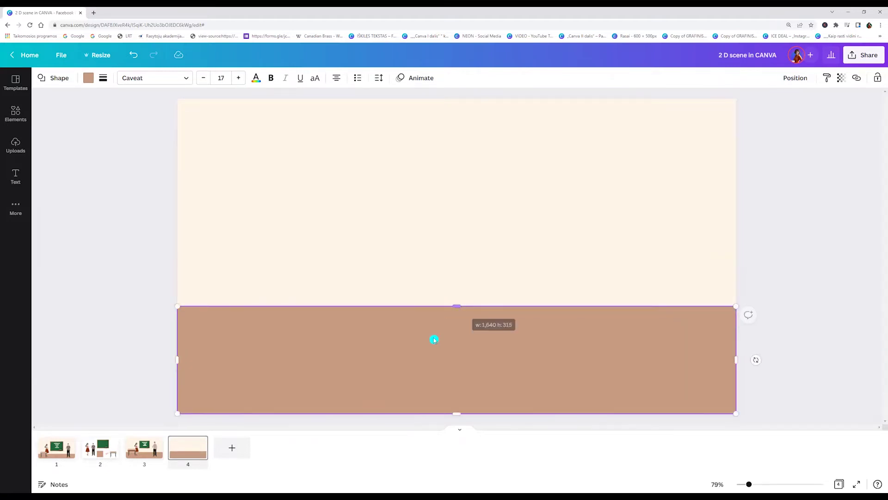
pyautogui.click(89, 80)
pyautogui.click(50, 123)
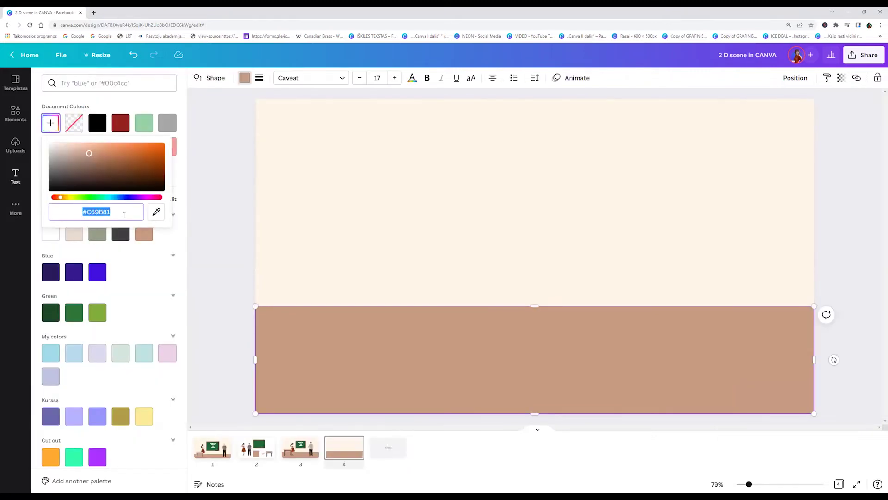
pyautogui.click(76, 211)
pyautogui.click(204, 217)
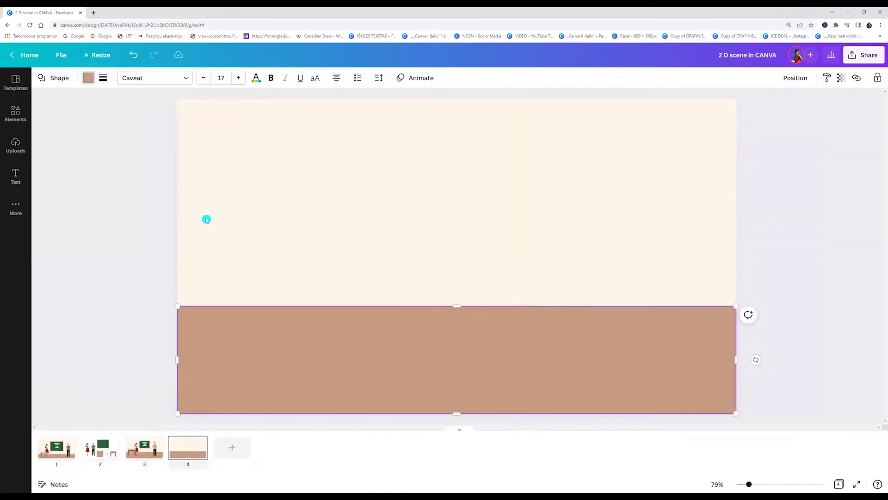
# Insert the downward-pointing banner shape from Lines & Shapes, enlarge it and place it over the page's left edge as a side wall.
pyautogui.click(15, 113)
pyautogui.click(13, 112)
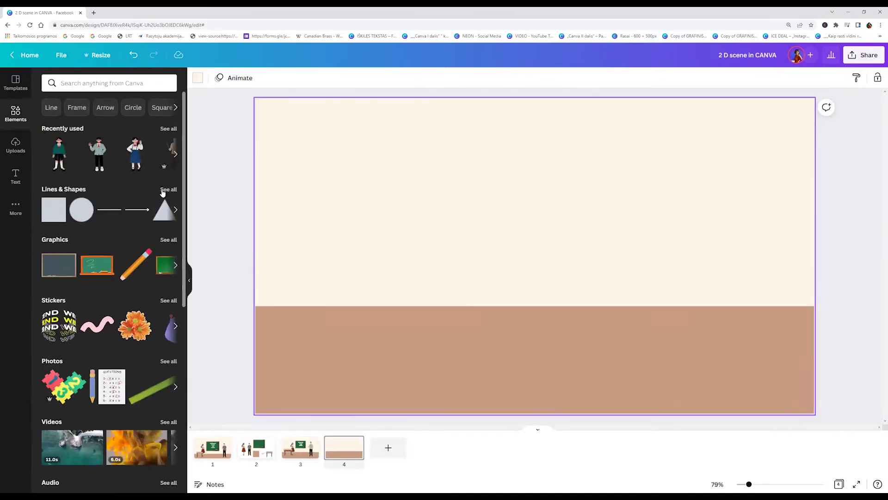
pyautogui.click(167, 190)
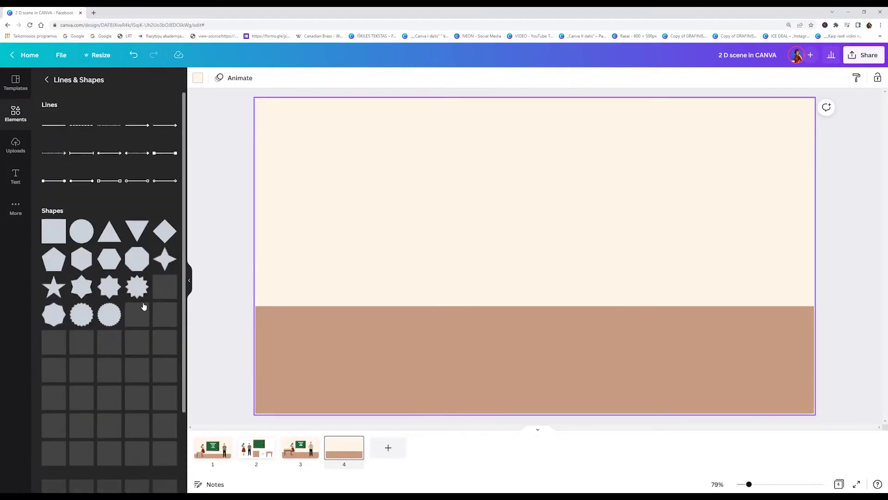
pyautogui.scroll(-3, 137, 333)
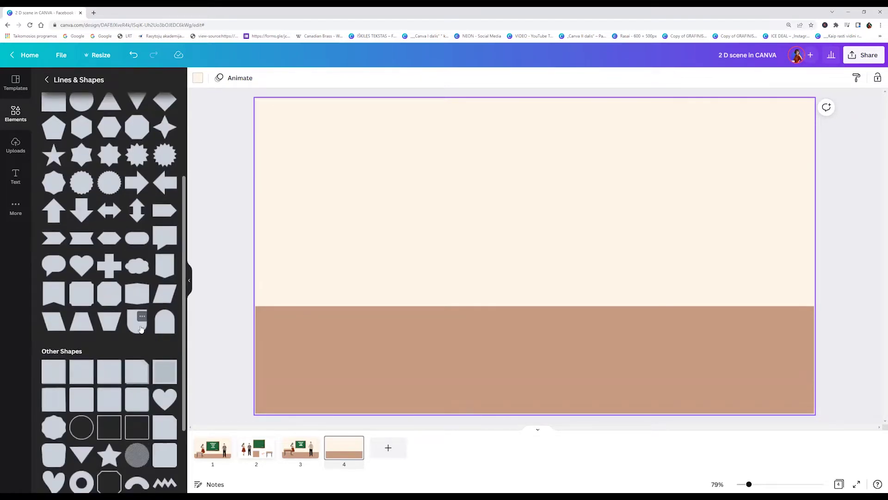
pyautogui.click(163, 267)
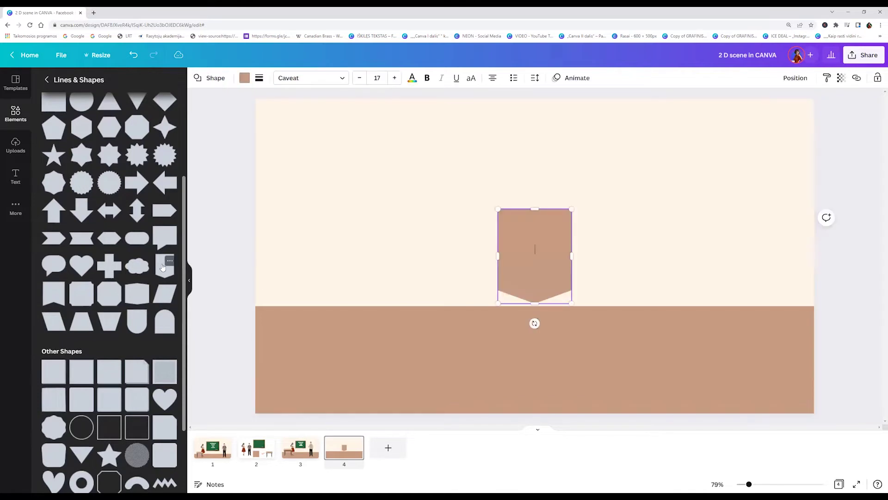
pyautogui.doubleClick(523, 253)
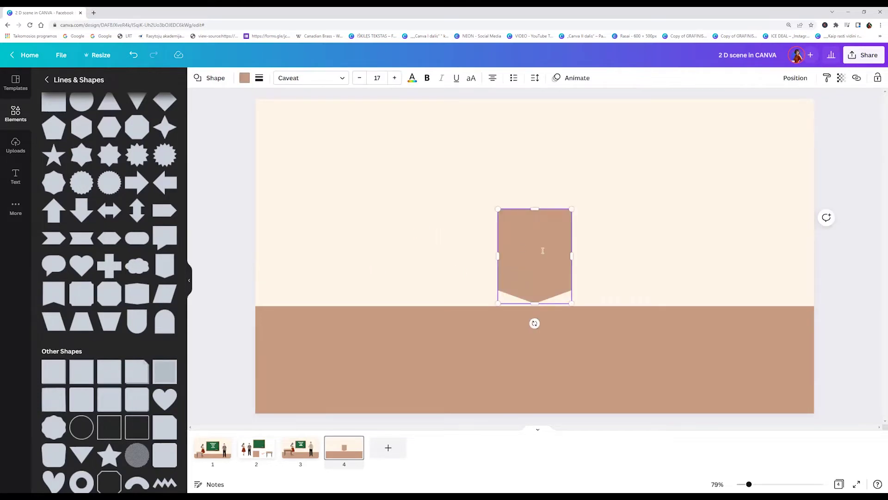
pyautogui.moveTo(548, 239)
pyautogui.mouseDown()
pyautogui.moveTo(279, 239)
pyautogui.moveTo(273, 260)
pyautogui.moveTo(399, 95)
pyautogui.mouseUp()
pyautogui.click(274, 296)
pyautogui.moveTo(225, 318); pyautogui.dragTo(202, 338)
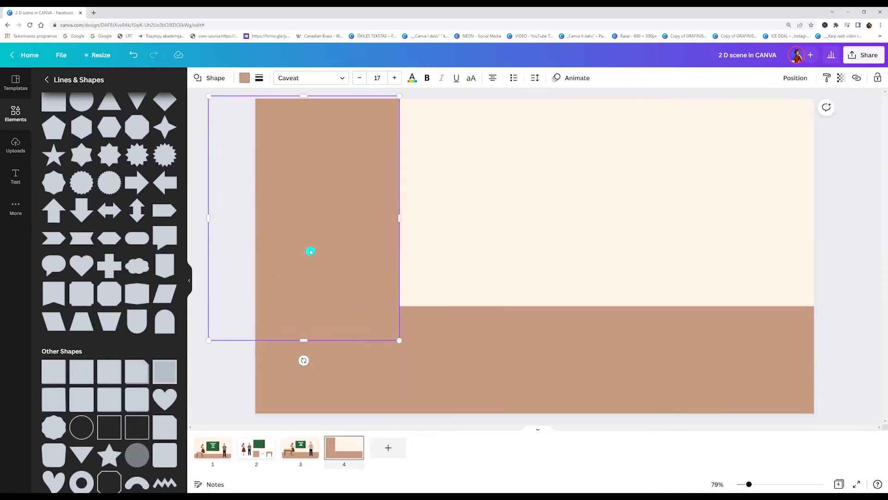
# Recolour the side wall shape a lighter peach, enlarge it to about 686 by 878, and align its slanted corner with the floor's upper edge.
pyautogui.click(245, 78)
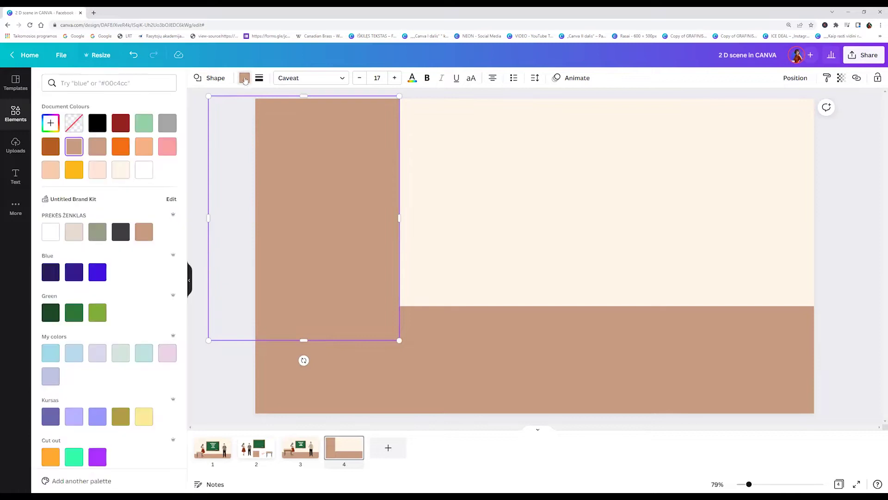
pyautogui.click(50, 124)
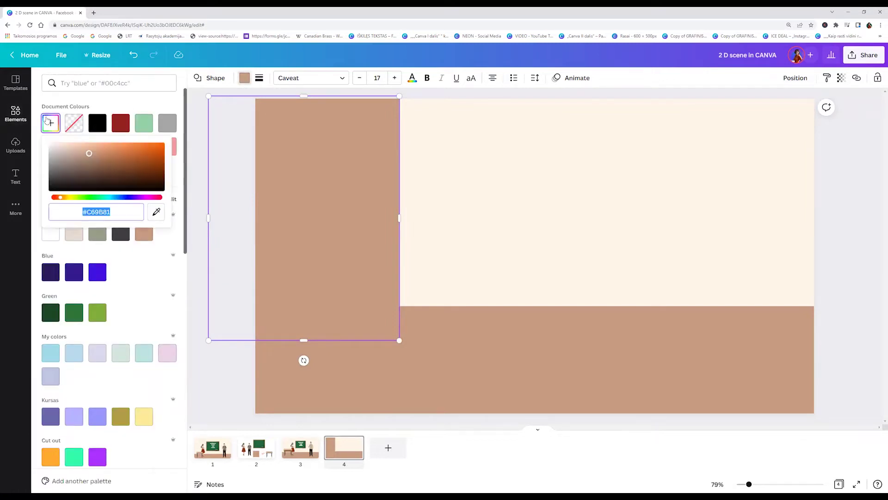
pyautogui.moveTo(89, 155); pyautogui.dragTo(80, 145)
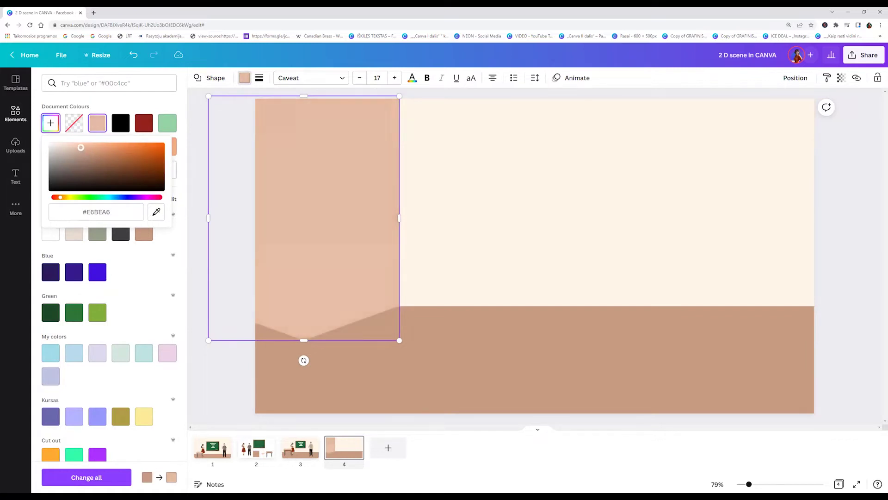
pyautogui.moveTo(198, 348); pyautogui.dragTo(157, 398)
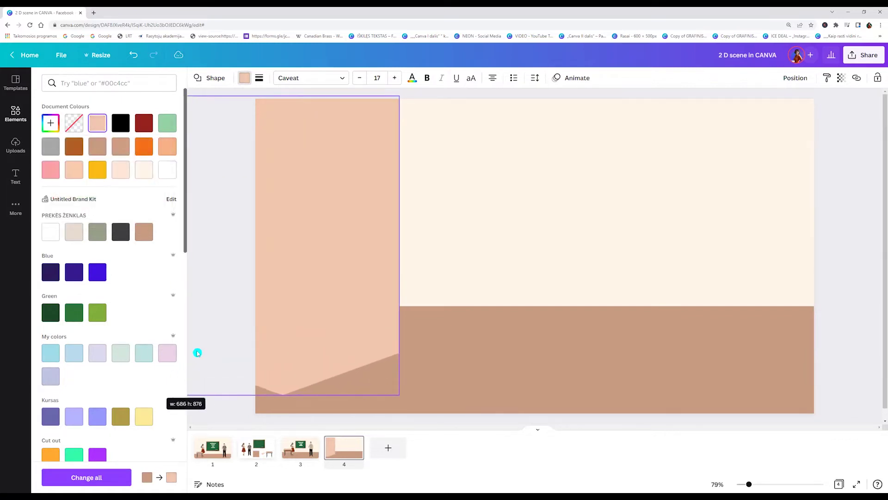
pyautogui.moveTo(302, 301); pyautogui.dragTo(265, 256)
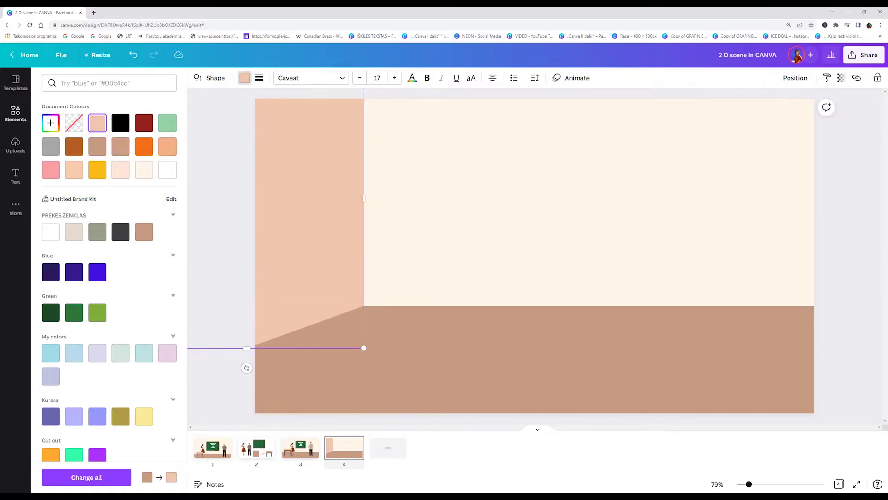
# Duplicate the left side wall and place the copy over the page's right edge at the same height.
pyautogui.scroll(-5, 412, 247)
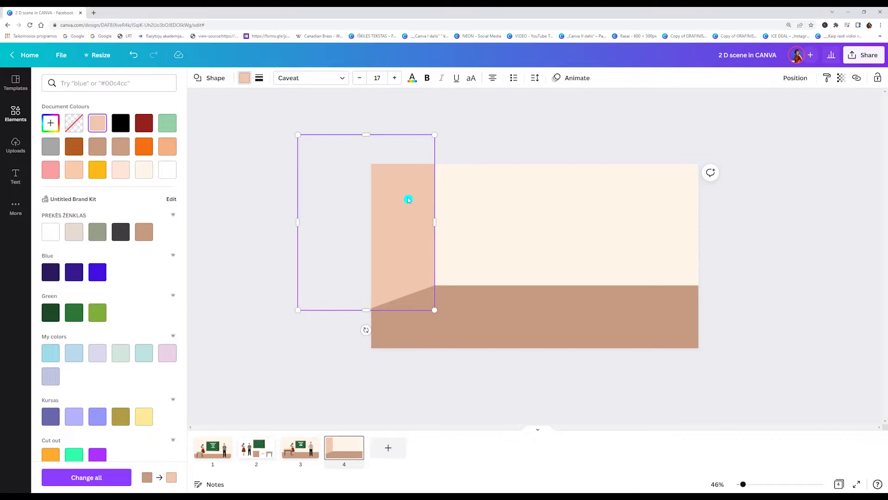
pyautogui.hotkey('ctrl', 'd')
pyautogui.moveTo(406, 209); pyautogui.dragTo(734, 209)
pyautogui.click(834, 321)
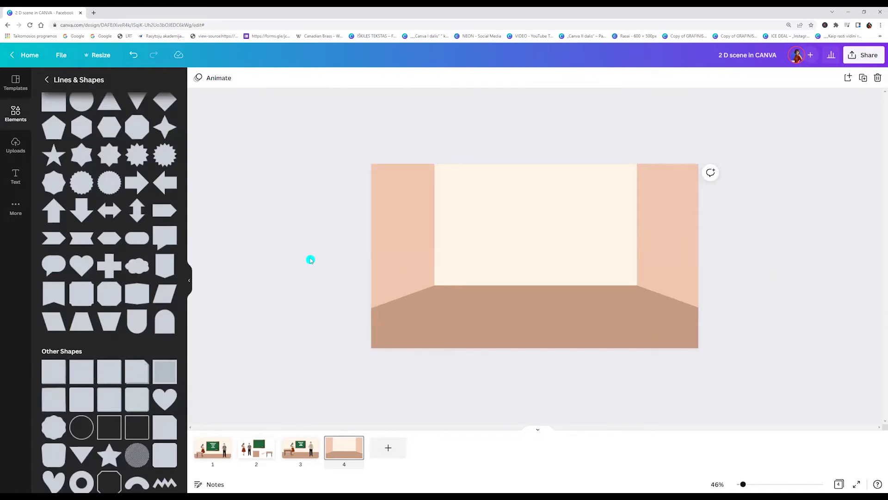
# Search the elements for "School board", insert the green chalkboard and centre it on the back wall above the floor.
pyautogui.click(16, 116)
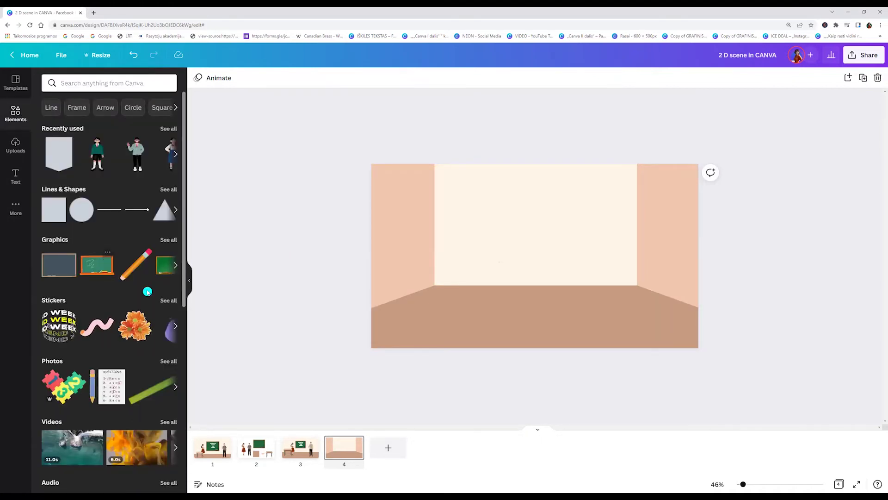
pyautogui.click(109, 83)
pyautogui.write('School board')
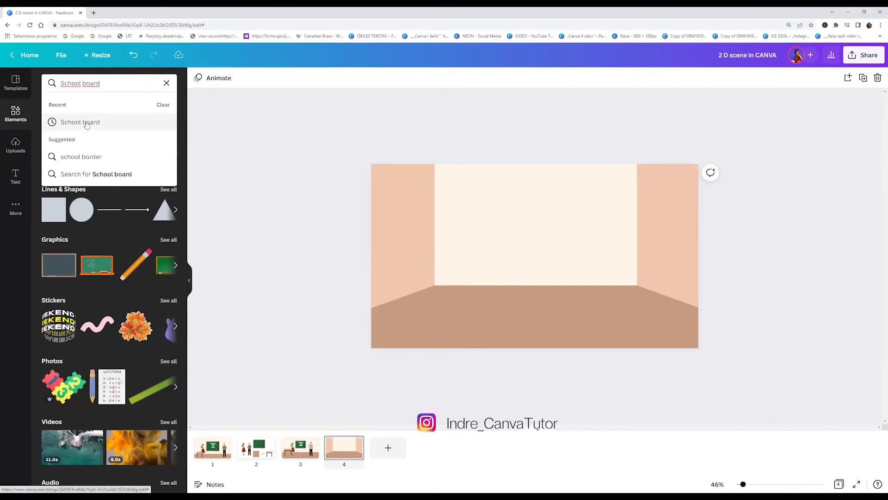
pyautogui.click(80, 122)
pyautogui.click(62, 141)
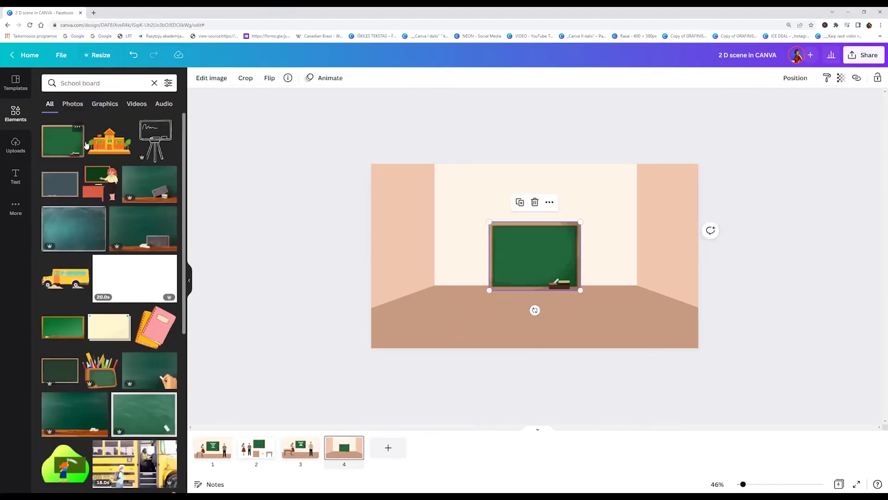
pyautogui.moveTo(530, 245); pyautogui.dragTo(530, 211)
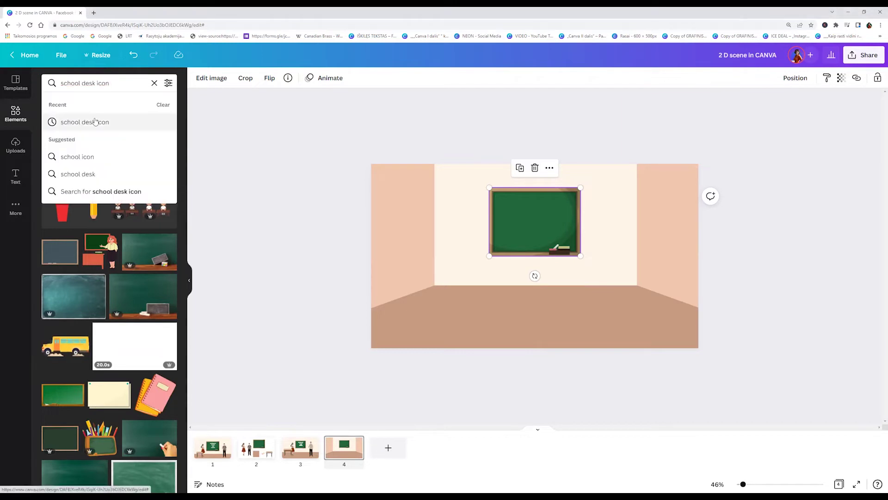
# Search for "school desk icon", insert the desk with the orange front, and place it on the floor left of the chalkboard.
pyautogui.press('Return')
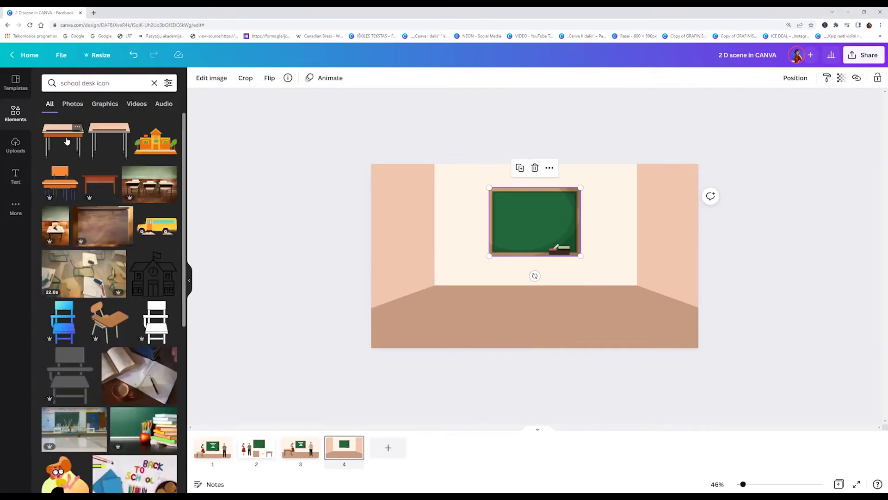
pyautogui.click(63, 140)
pyautogui.moveTo(540, 237); pyautogui.dragTo(455, 273)
pyautogui.moveTo(488, 261); pyautogui.dragTo(482, 280)
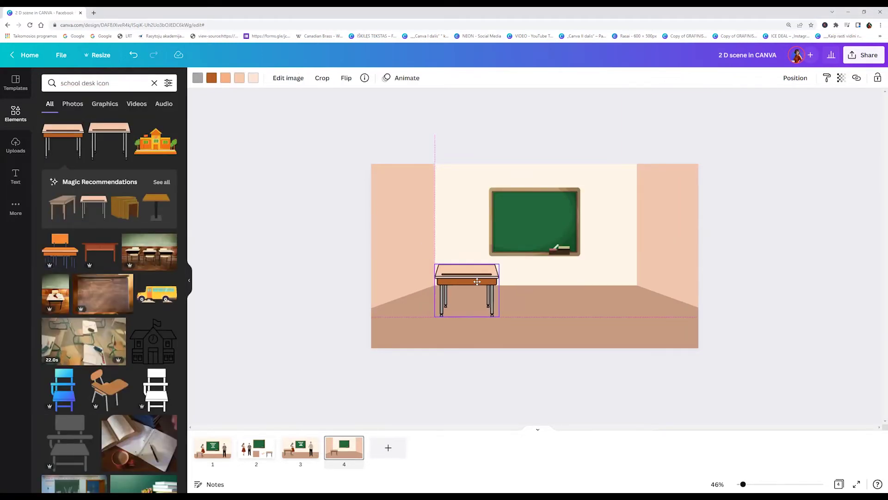
# Search for "School pencil", insert the pair of orange pencils, and place them small on the floor right of the desk.
pyautogui.tripleClick(119, 81)
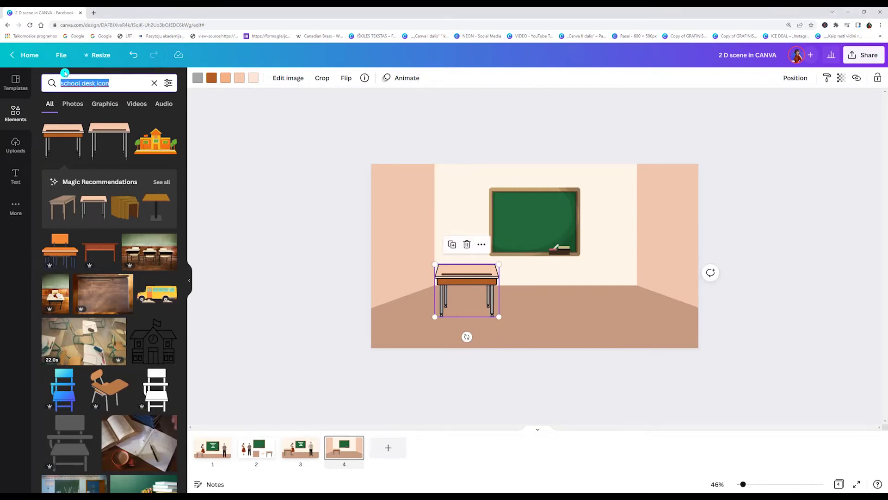
pyautogui.write('School pencil')
pyautogui.press('Return')
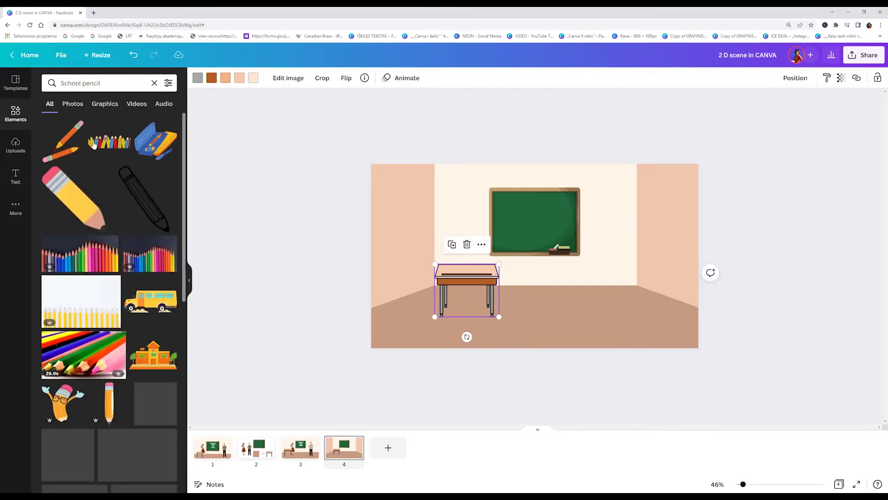
pyautogui.click(63, 141)
pyautogui.moveTo(535, 261)
pyautogui.mouseDown()
pyautogui.moveTo(540, 340)
pyautogui.moveTo(523, 341)
pyautogui.mouseUp()
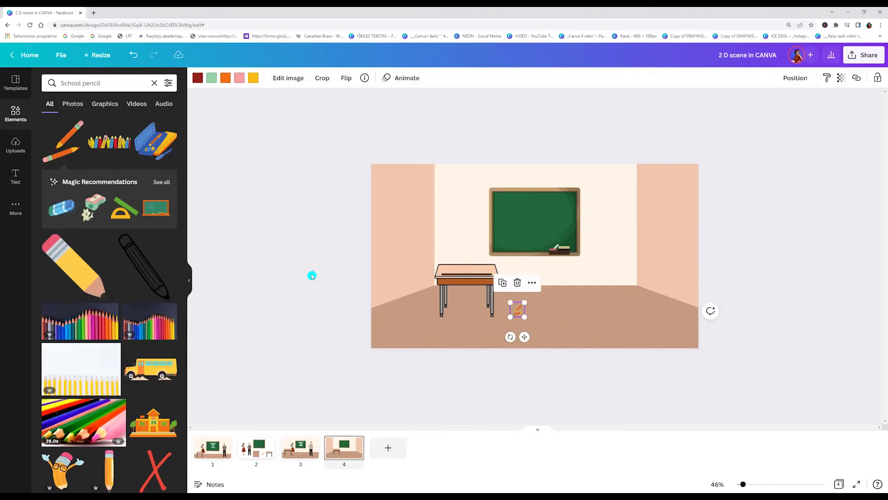
# Search the elements for "School bag".
pyautogui.doubleClick(88, 82)
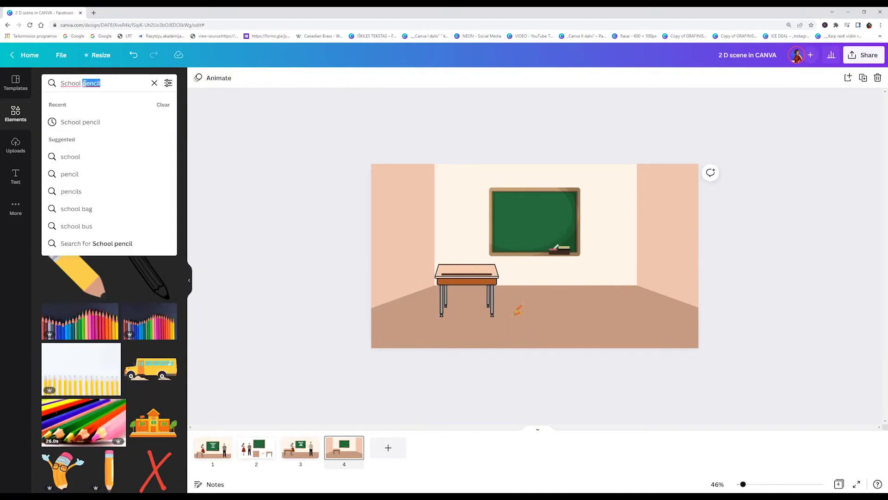
pyautogui.write('bag')
pyautogui.press('Return')
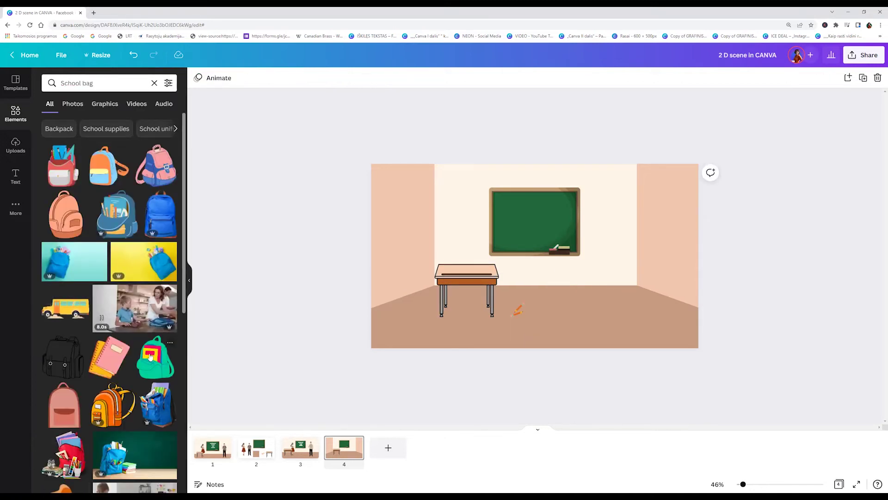
# Insert the green backpack and place it on the floor by the desk's left legs.
pyautogui.click(155, 357)
pyautogui.moveTo(511, 282); pyautogui.dragTo(429, 306)
pyautogui.click(266, 313)
# Insert the peach backpack and place it on the floor against the desk's right legs.
pyautogui.click(66, 214)
pyautogui.moveTo(587, 184); pyautogui.dragTo(505, 297)
pyautogui.moveTo(493, 310)
pyautogui.mouseDown()
pyautogui.moveTo(405, 305)
pyautogui.moveTo(505, 302)
pyautogui.mouseUp()
# Delete the green backpack beside the desk's left legs.
pyautogui.click(430, 306)
pyautogui.press('Delete')
pyautogui.click(270, 325)
# Move the pencils slightly to the right of the peach backpack on the floor.
pyautogui.moveTo(520, 309); pyautogui.dragTo(526, 310)
pyautogui.moveTo(526, 310); pyautogui.dragTo(524, 310)
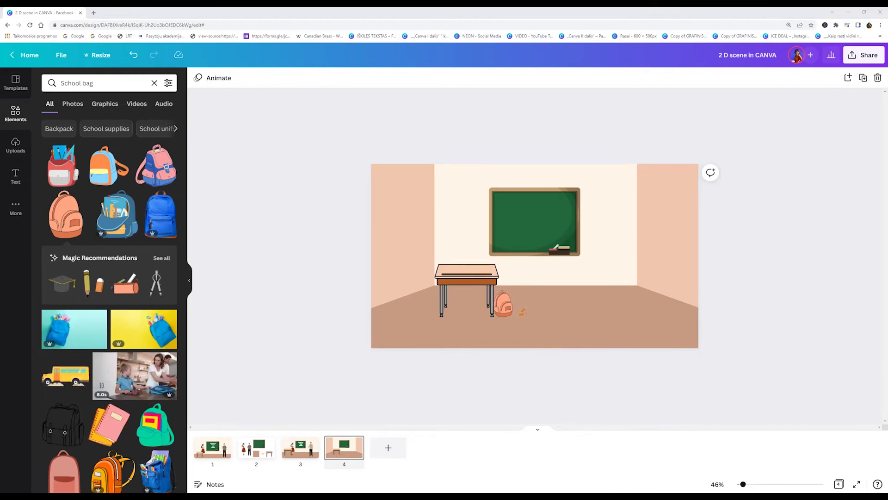
# Search the elements for "brand:BAE1TfdhPfl" and place the woman in the dark red skirt to the right of the chalkboard.
pyautogui.click(107, 84)
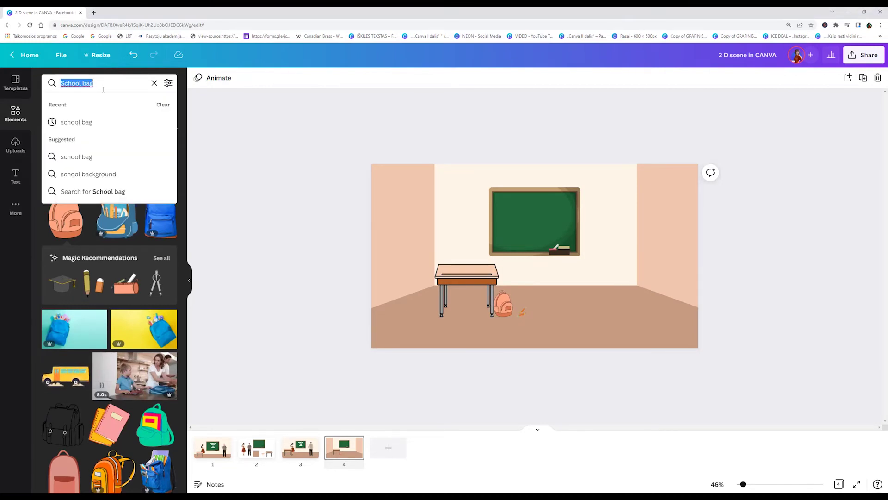
pyautogui.write('brand:BAE1TfdhPfl')
pyautogui.press('Return')
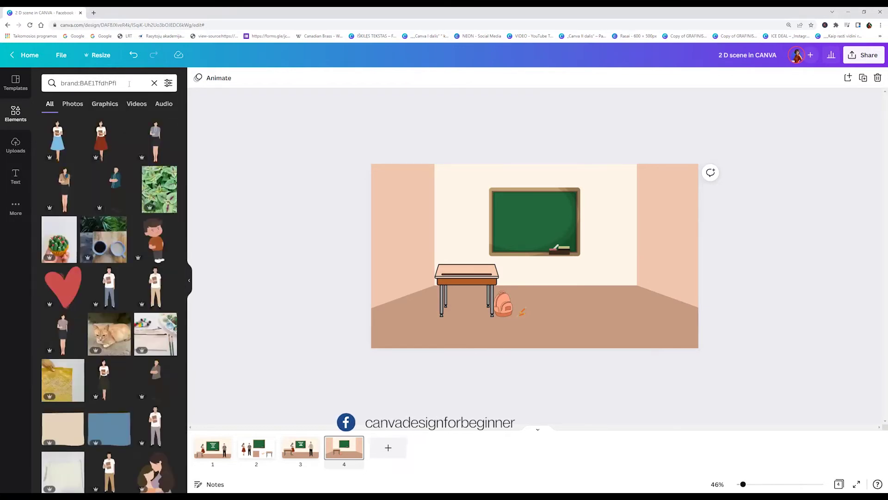
pyautogui.click(72, 82)
pyautogui.click(125, 82)
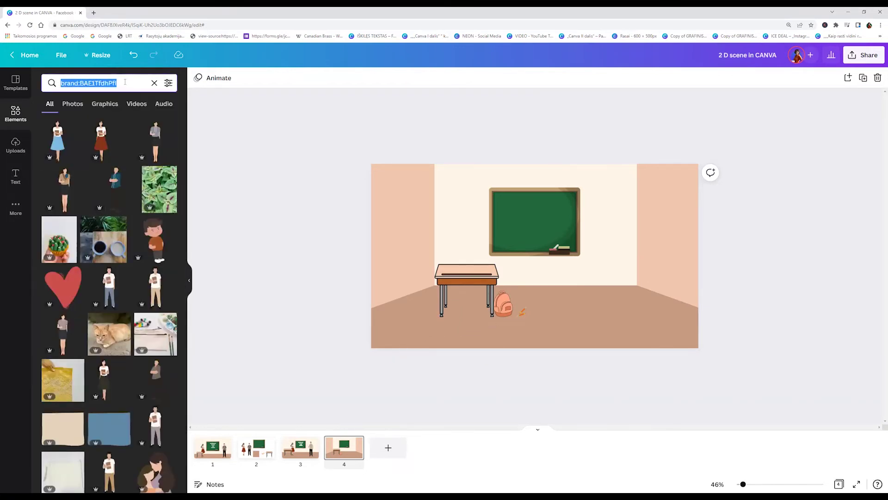
pyautogui.click(125, 82)
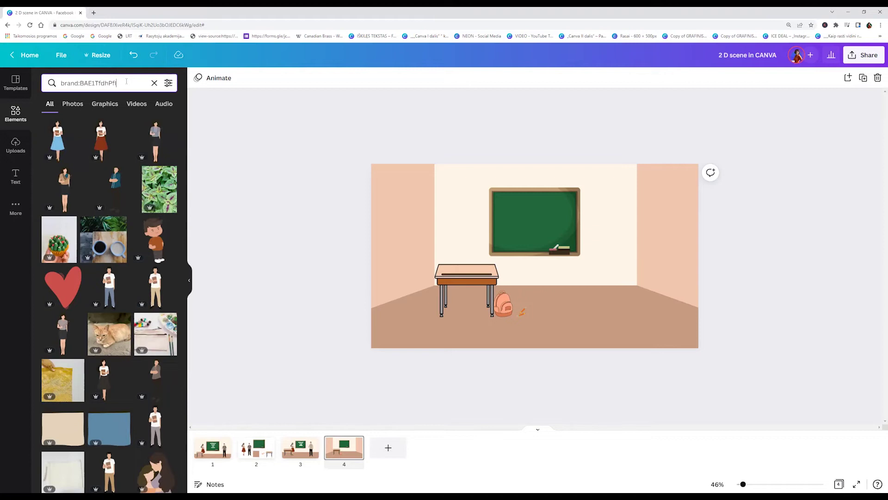
pyautogui.click(102, 144)
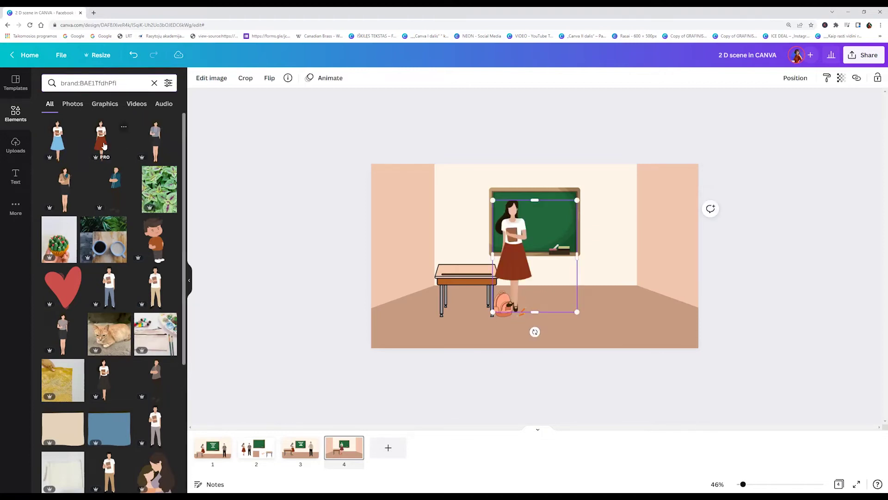
pyautogui.moveTo(576, 259); pyautogui.dragTo(677, 273)
# Insert the man in blue trousers, scale him down and layer him standing behind the desk.
pyautogui.scroll(-3, 106, 327)
pyautogui.scroll(-3, 106, 327)
pyautogui.click(63, 296)
pyautogui.moveTo(561, 183); pyautogui.dragTo(542, 238)
pyautogui.moveTo(527, 278); pyautogui.dragTo(465, 239)
pyautogui.rightClick(466, 256)
pyautogui.click(507, 337)
pyautogui.click(474, 237)
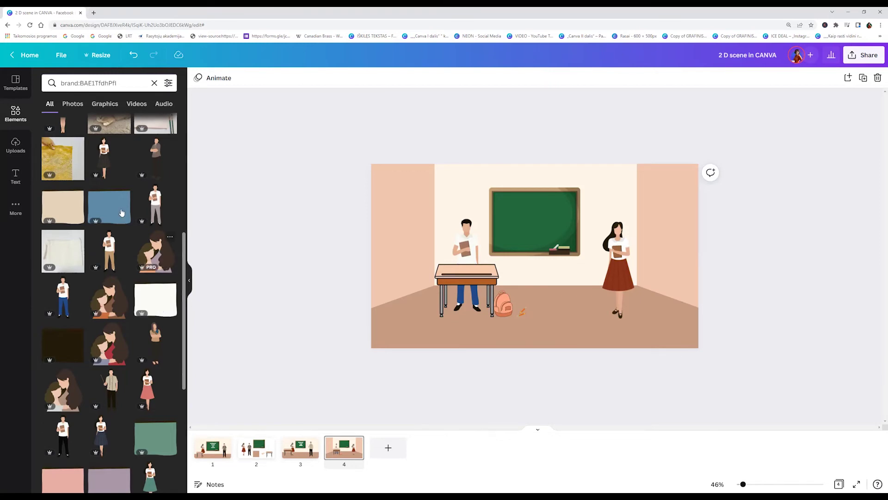
pyautogui.click(133, 198)
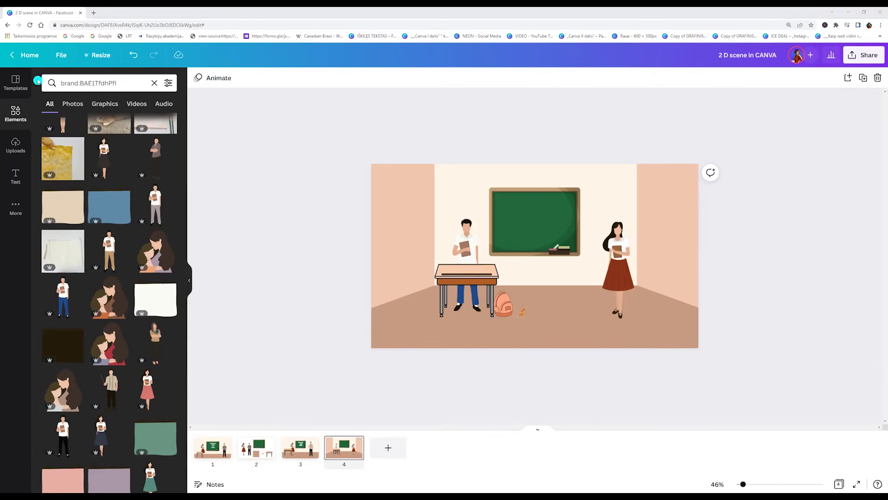
pyautogui.click(73, 114)
pyautogui.click(105, 103)
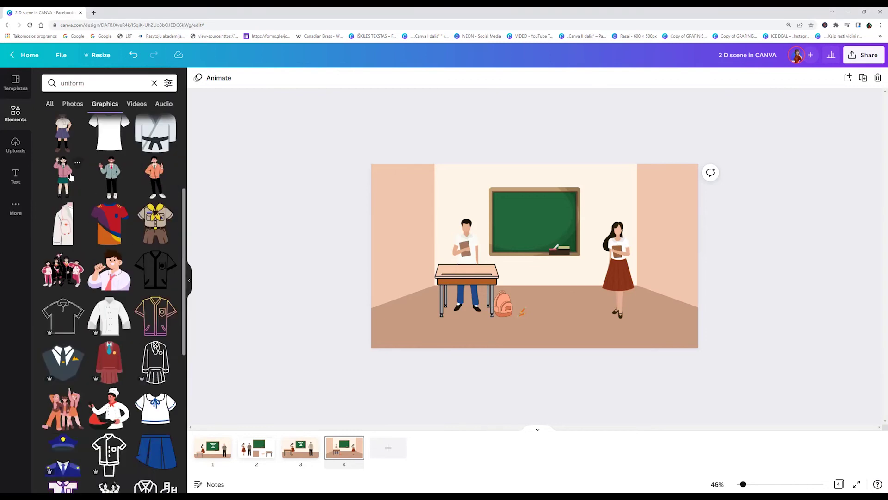
pyautogui.click(385, 250)
pyautogui.click(155, 178)
pyautogui.moveTo(526, 274); pyautogui.dragTo(124, 353)
pyautogui.press('Delete')
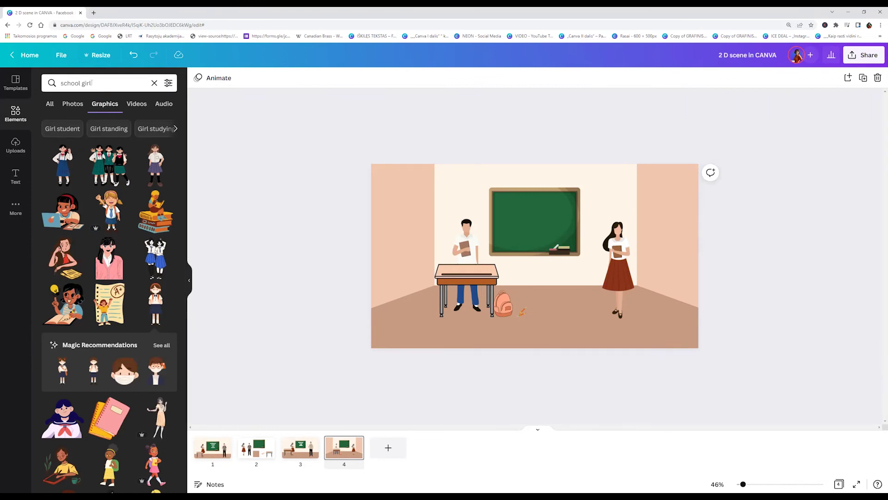
# Search the graphics for "happy student" and try a student figure to the left of the desk.
pyautogui.doubleClick(84, 83)
pyautogui.moveTo(25, 87); pyautogui.dragTo(20, 84)
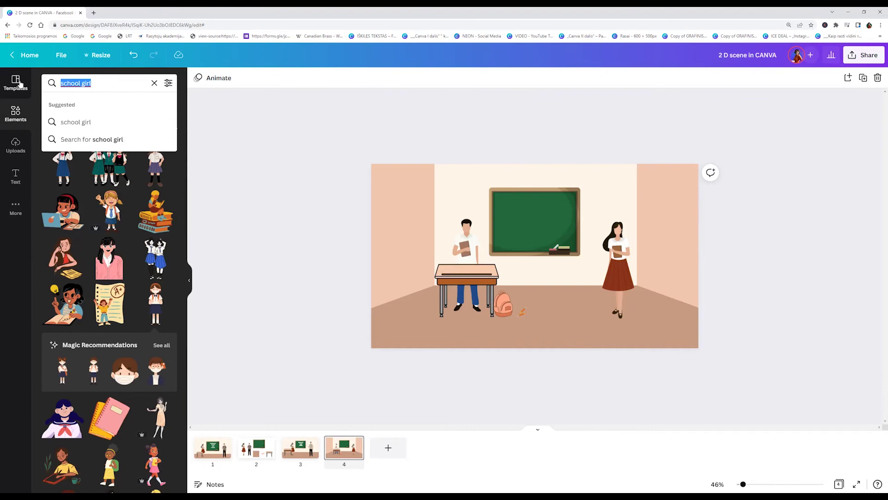
pyautogui.write('happy student')
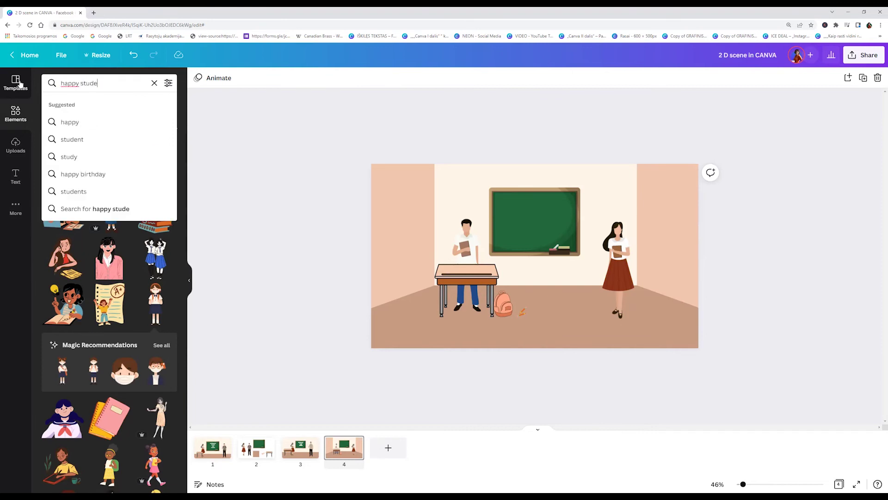
pyautogui.press('Return')
pyautogui.click(63, 139)
pyautogui.moveTo(525, 278); pyautogui.dragTo(415, 277)
# Insert the boy in the red sweater with a raised arm and stand him in front of the chalkboard's lower right corner.
pyautogui.scroll(-2, 138, 269)
pyautogui.click(109, 270)
pyautogui.moveTo(534, 256); pyautogui.dragTo(559, 281)
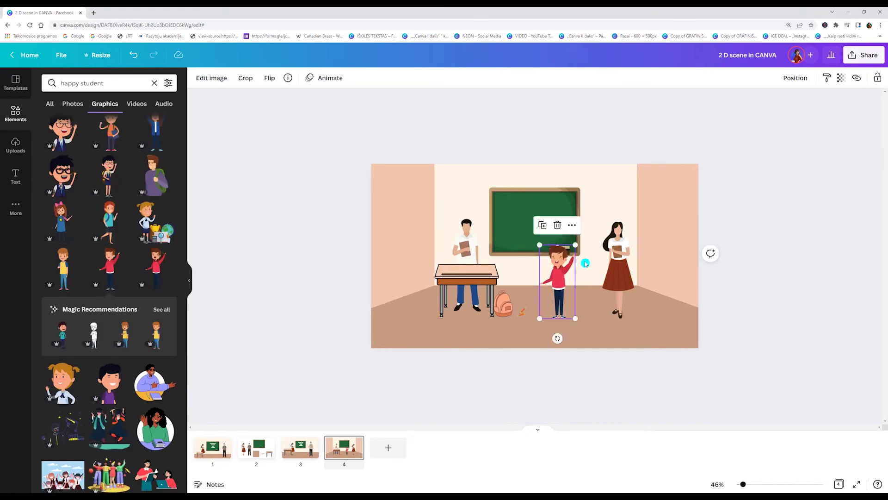
pyautogui.click(225, 259)
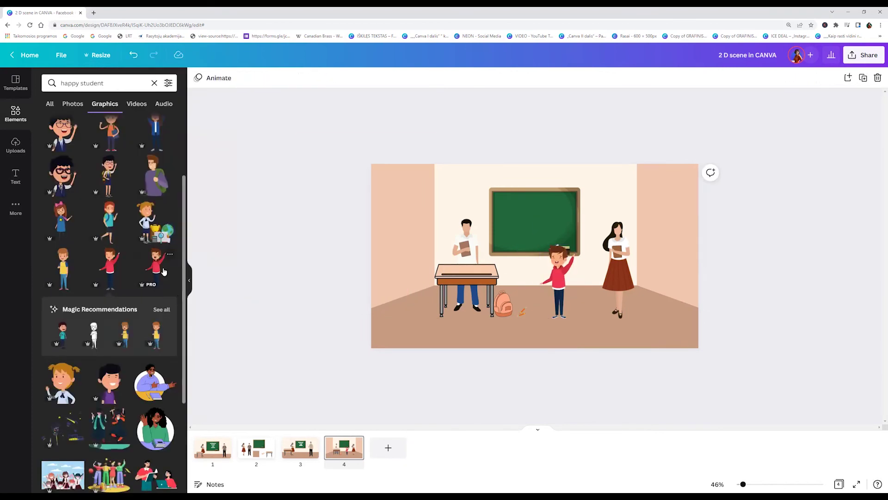
# Replace the two adult figures with the pink-bow girl left of the desk, and move the boy closer to the backpack.
pyautogui.click(60, 230)
pyautogui.moveTo(533, 248); pyautogui.dragTo(411, 273)
pyautogui.moveTo(559, 281); pyautogui.dragTo(540, 280)
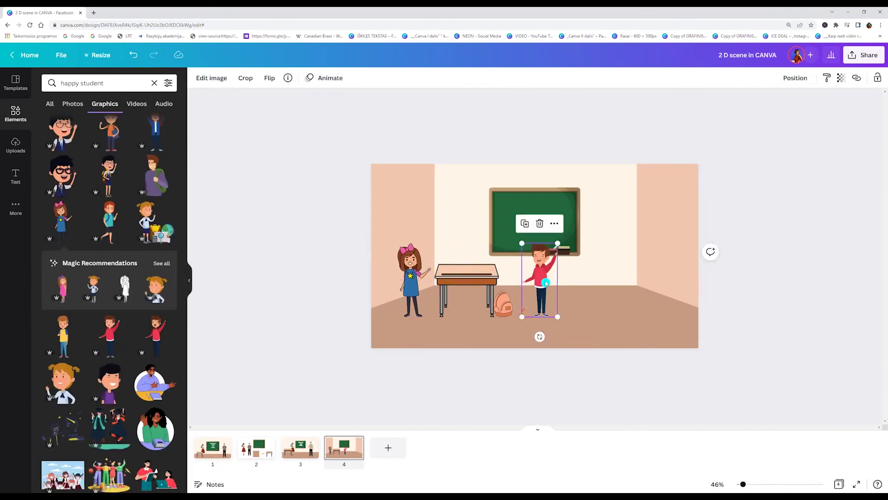
pyautogui.click(278, 278)
pyautogui.scroll(-4, 116, 277)
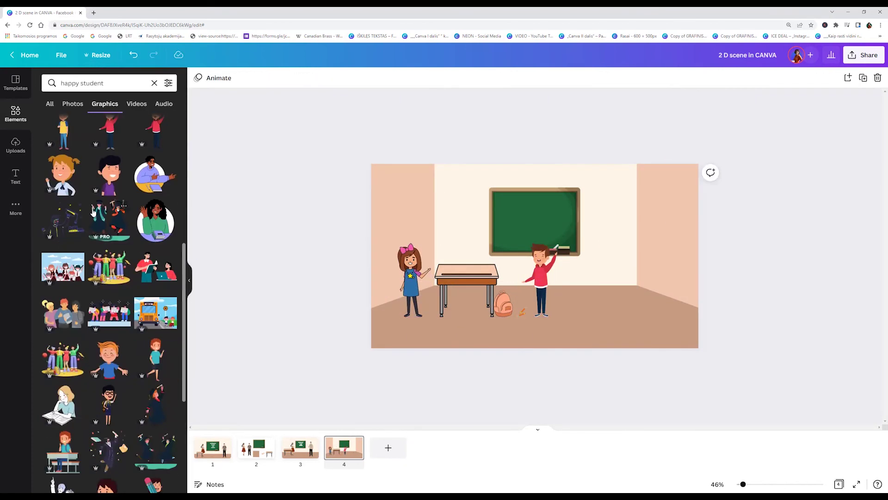
# Move the girl up against the desk, and place the boy enlarged in the foreground right of the chalkboard.
pyautogui.click(416, 284)
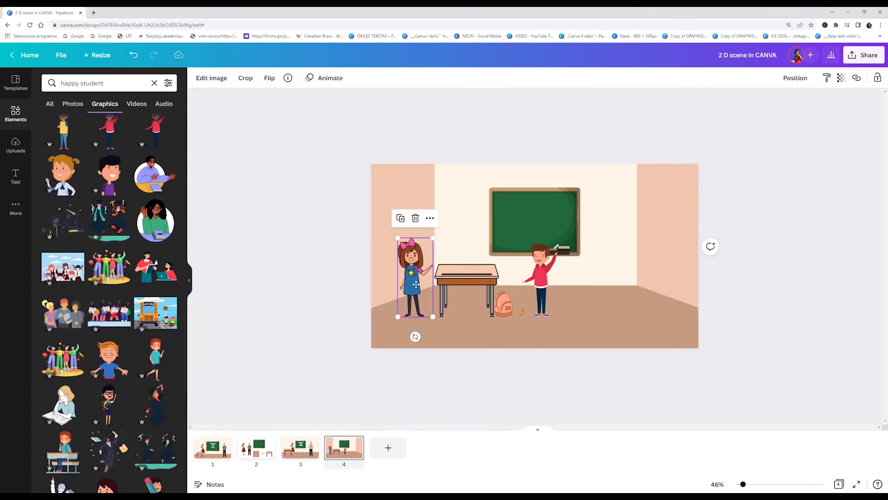
pyautogui.moveTo(416, 284); pyautogui.dragTo(424, 284)
pyautogui.moveTo(540, 280); pyautogui.dragTo(606, 293)
pyautogui.moveTo(625, 256); pyautogui.dragTo(633, 238)
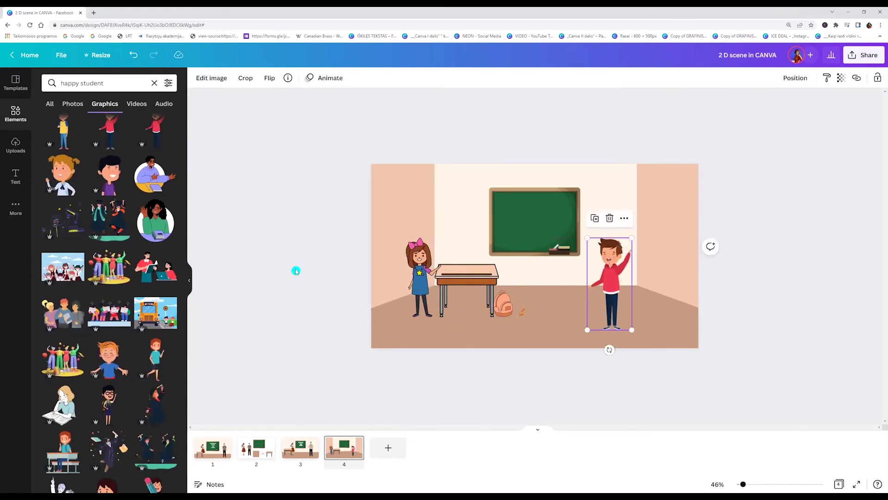
pyautogui.click(295, 270)
# Search the graphics for "teacher" and insert the woman with glasses holding red books into the right half of the scene.
pyautogui.moveTo(104, 83); pyautogui.dragTo(30, 86)
pyautogui.write('teac')
pyautogui.click(71, 157)
pyautogui.click(63, 257)
pyautogui.moveTo(534, 257); pyautogui.dragTo(634, 277)
# Flip the teacher horizontally and size her to about 160 by 386 between the chalkboard and the boy.
pyautogui.click(269, 78)
pyautogui.click(290, 101)
pyautogui.click(260, 302)
pyautogui.click(593, 250)
pyautogui.moveTo(605, 219); pyautogui.dragTo(607, 216)
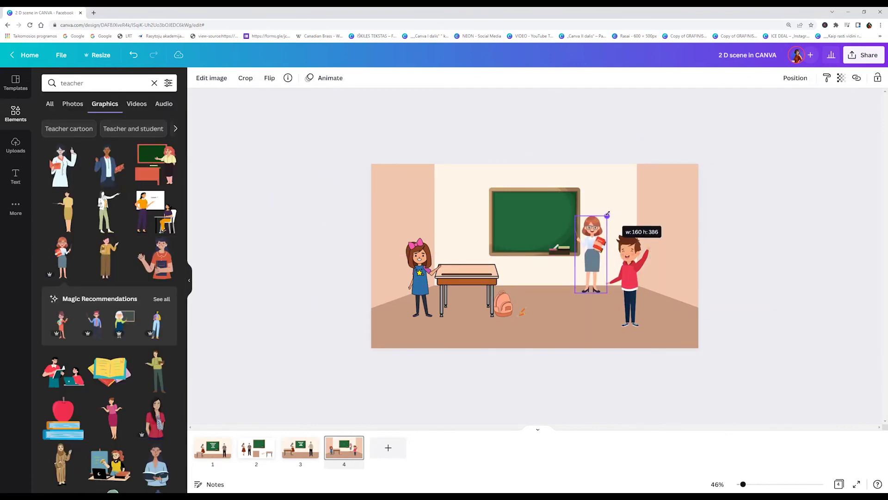
# Add a text box reading "Building 3D scenes with CANVA".
pyautogui.click(508, 230)
pyautogui.press('t')
pyautogui.write('Building 2D scenes with CANVA')
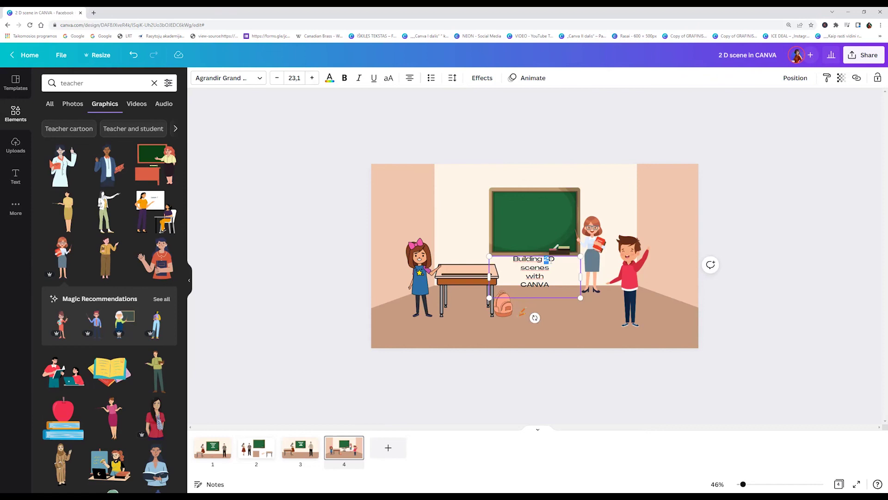
pyautogui.write('3')
# Colour the text white and centre it on the chalkboard.
pyautogui.moveTo(551, 260); pyautogui.dragTo(545, 206)
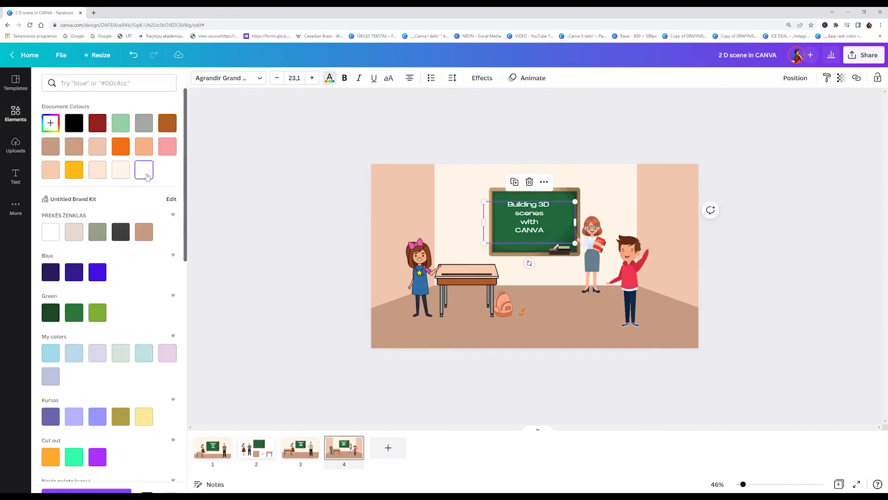
pyautogui.click(296, 190)
pyautogui.moveTo(545, 211); pyautogui.dragTo(551, 211)
pyautogui.click(296, 225)
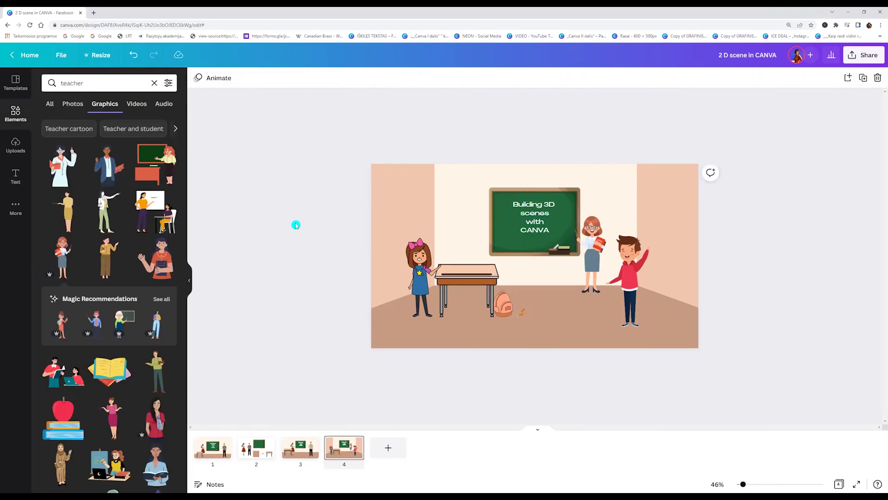